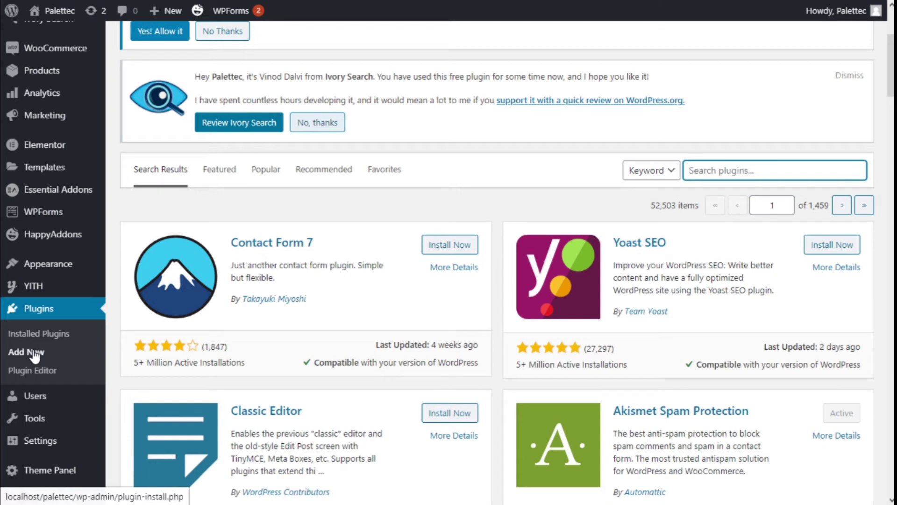
# Search the plugin directory for "elementor header", then install and activate "Elementor – Header, Footer & Blocks Template"
pyautogui.click(723, 175)
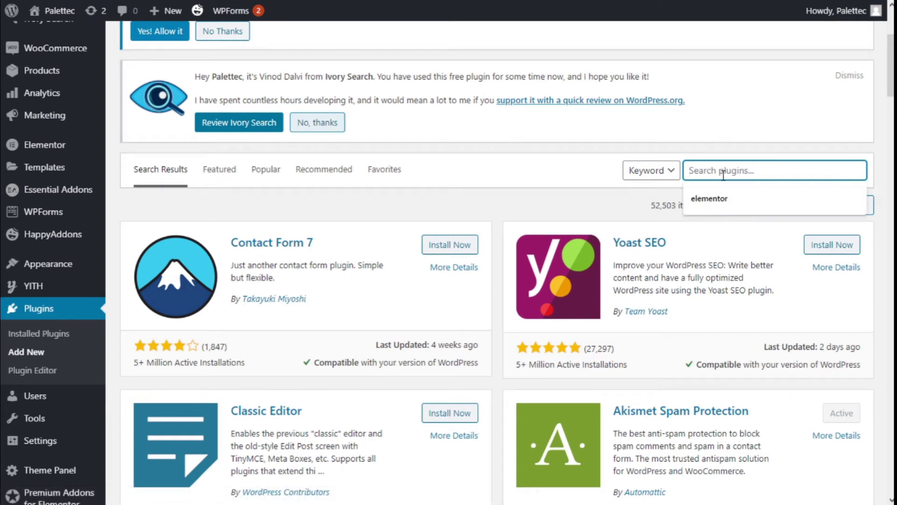
pyautogui.write('elementor header')
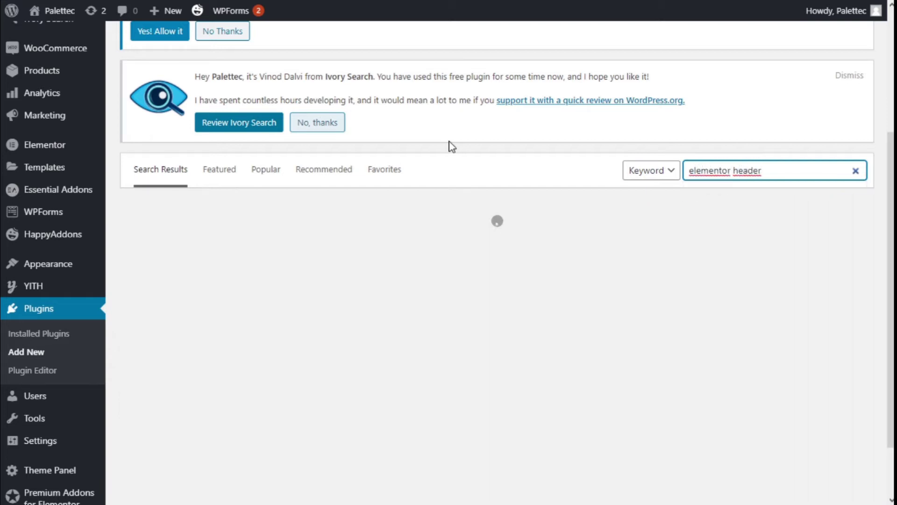
pyautogui.scroll(-2, 448, 145)
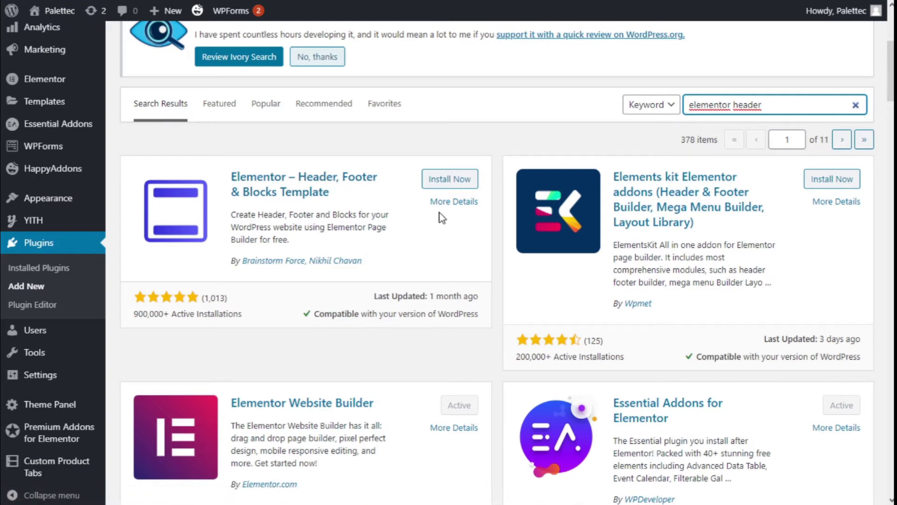
pyautogui.click(452, 185)
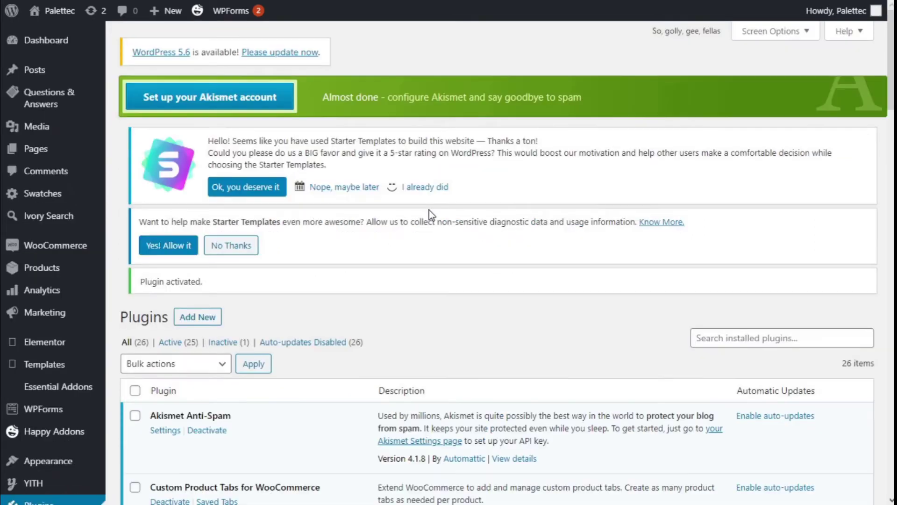
# Go to the Header Footer & Blocks templates under the site's appearance settings and start a new template
pyautogui.scroll(-4, 430, 215)
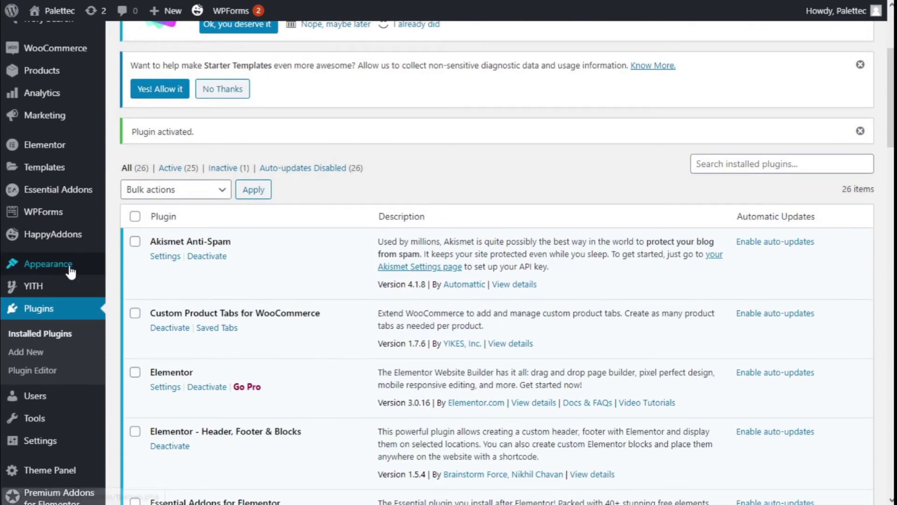
pyautogui.moveTo(61, 272)
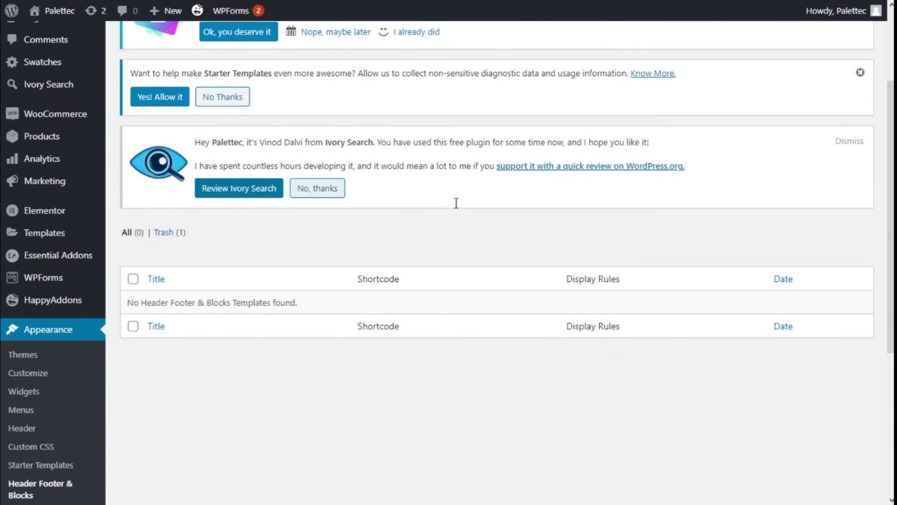
pyautogui.scroll(-1, 457, 206)
pyautogui.scroll(1, 458, 201)
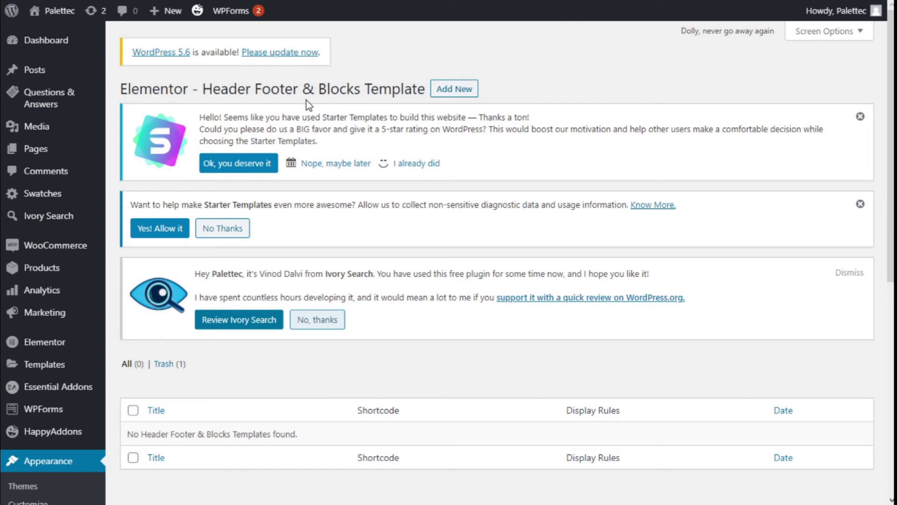
pyautogui.click(456, 99)
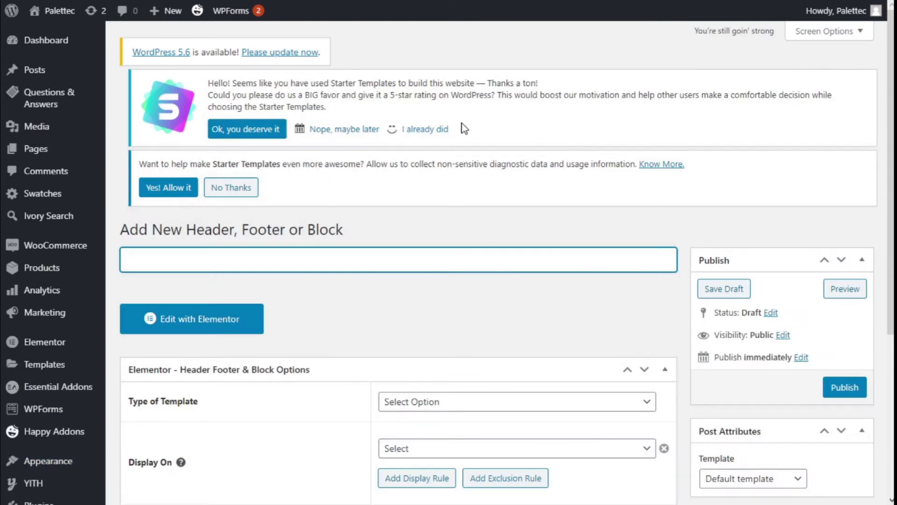
# Title the new template "Header 1" and set its template type to Header
pyautogui.scroll(-2, 455, 140)
pyautogui.scroll(-2, 265, 173)
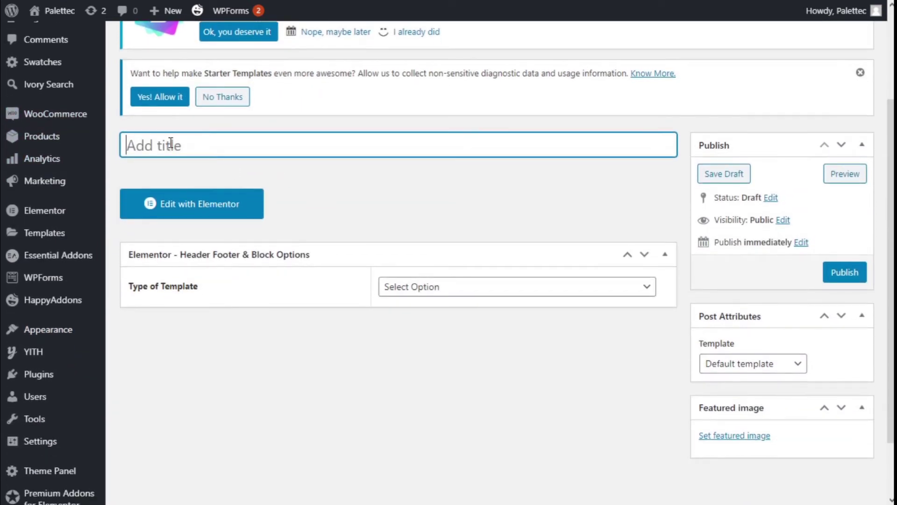
pyautogui.write('Header 1')
pyautogui.scroll(-1, 419, 186)
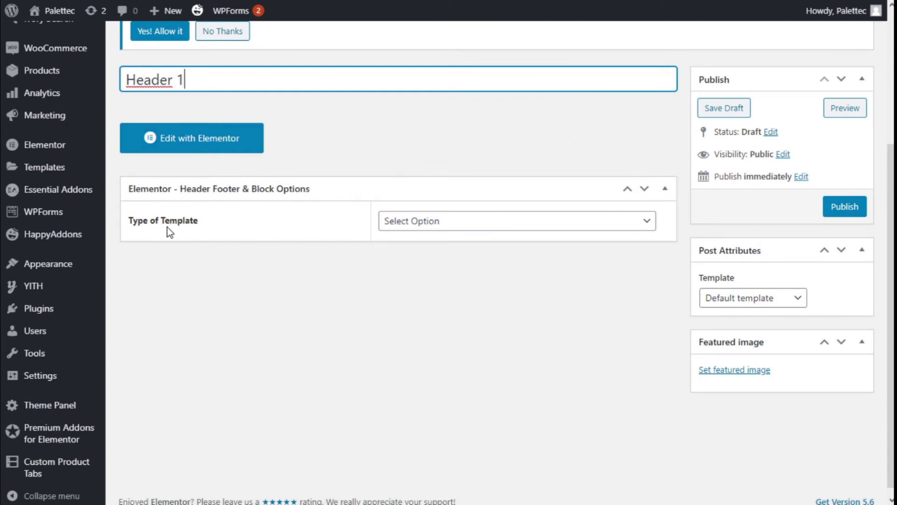
pyautogui.click(492, 218)
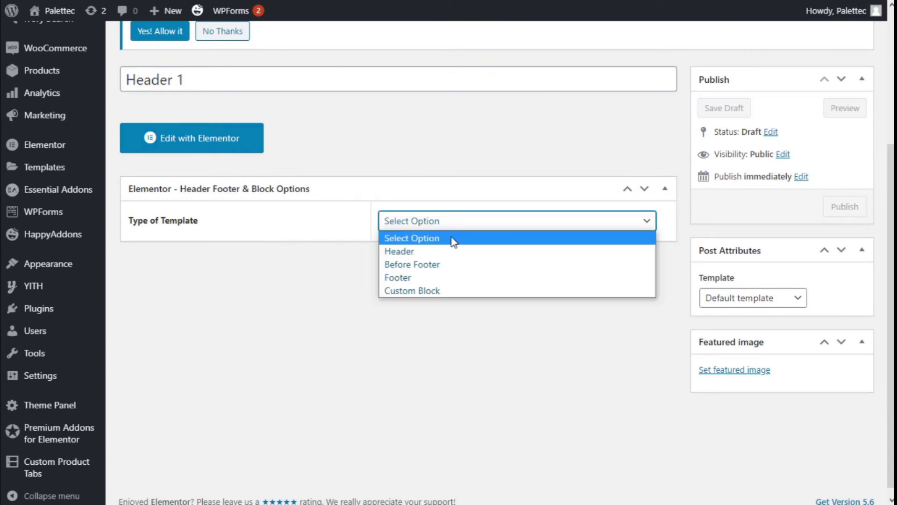
pyautogui.click(408, 252)
# Look through the available display locations and set the header to display on the Front Page
pyautogui.scroll(-1, 456, 165)
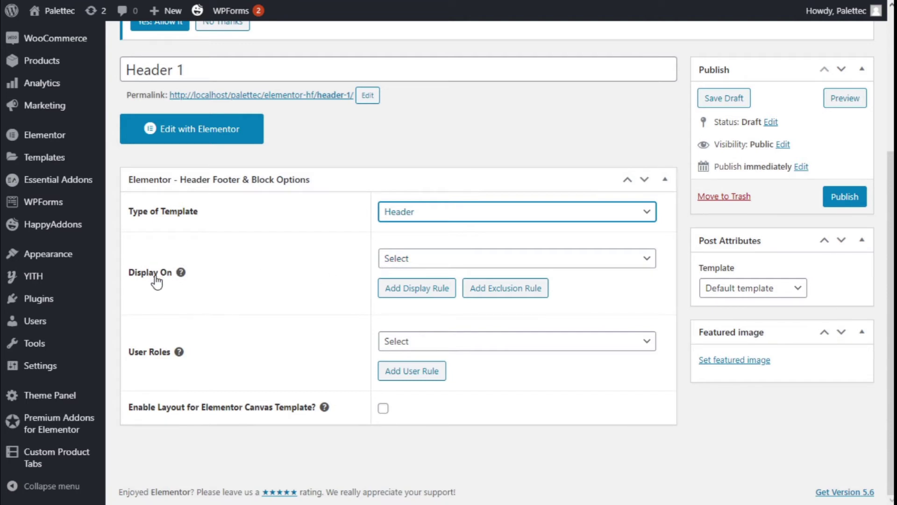
pyautogui.click(400, 261)
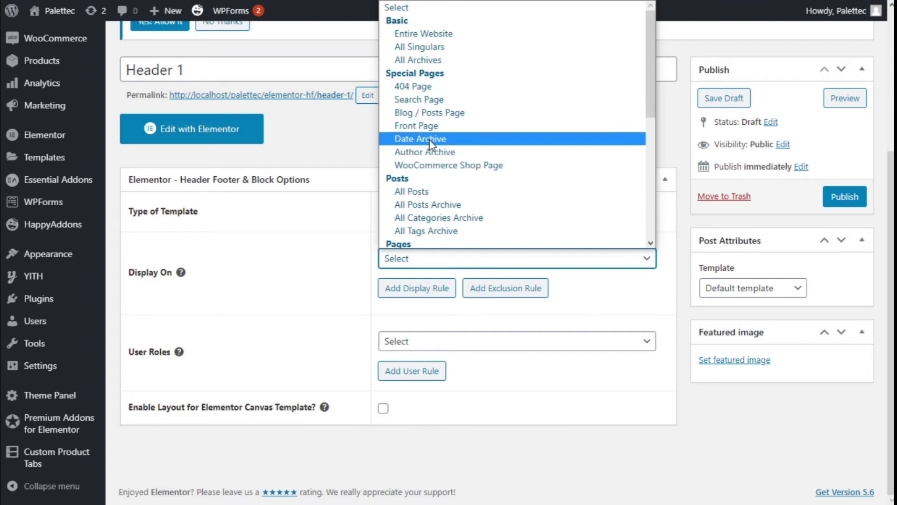
pyautogui.scroll(-3, 421, 89)
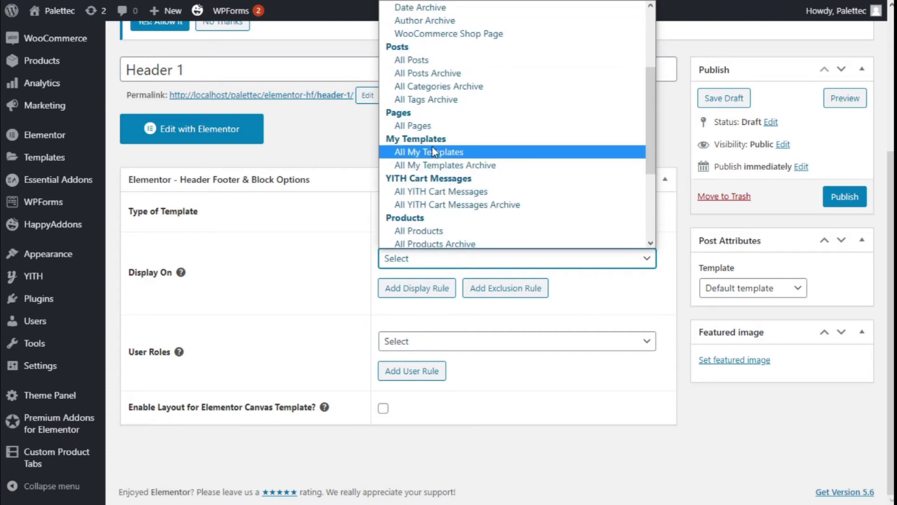
pyautogui.scroll(-3, 434, 159)
pyautogui.scroll(-1, 434, 155)
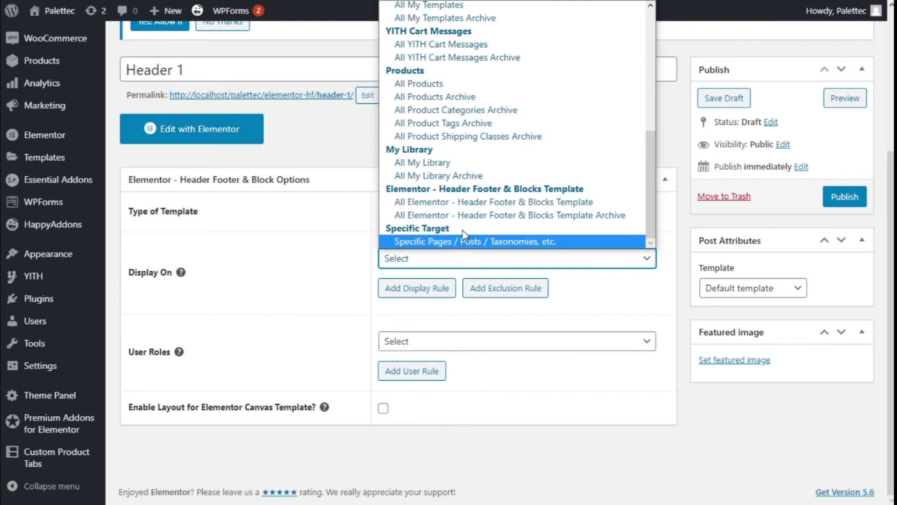
pyautogui.scroll(8, 448, 208)
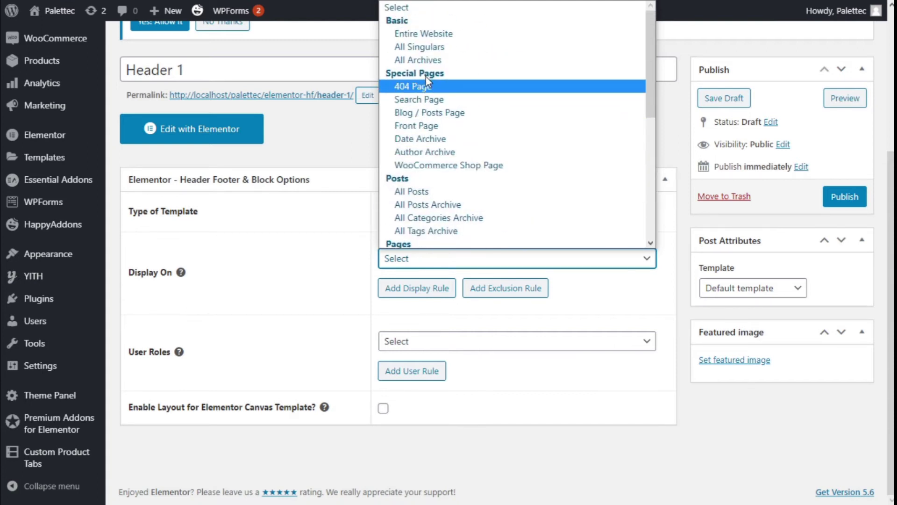
pyautogui.click(417, 125)
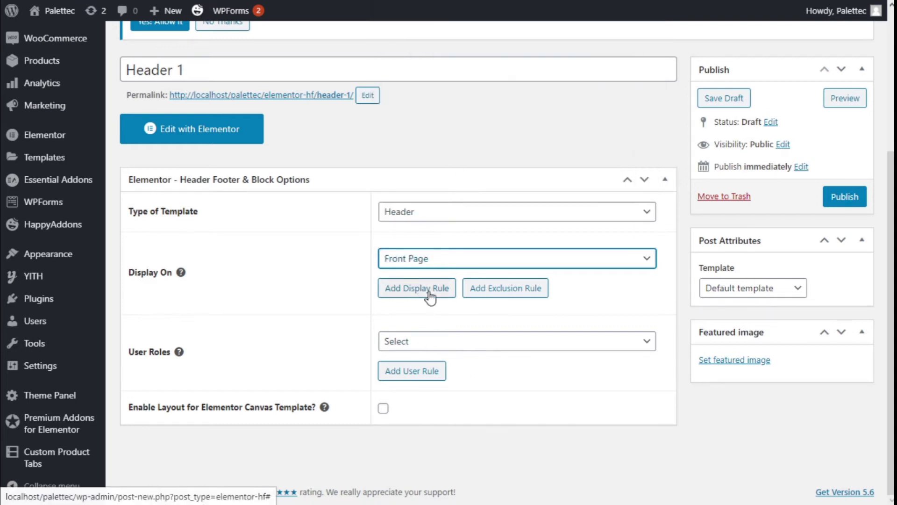
# Add an exclusion rule so that the header is not displayed on the 404 Page
pyautogui.click(519, 299)
pyautogui.scroll(-1, 525, 254)
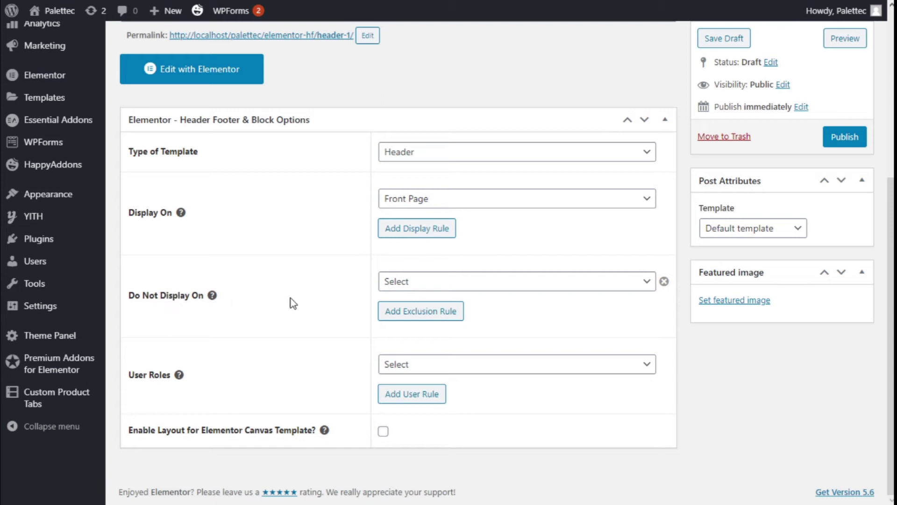
pyautogui.click(423, 288)
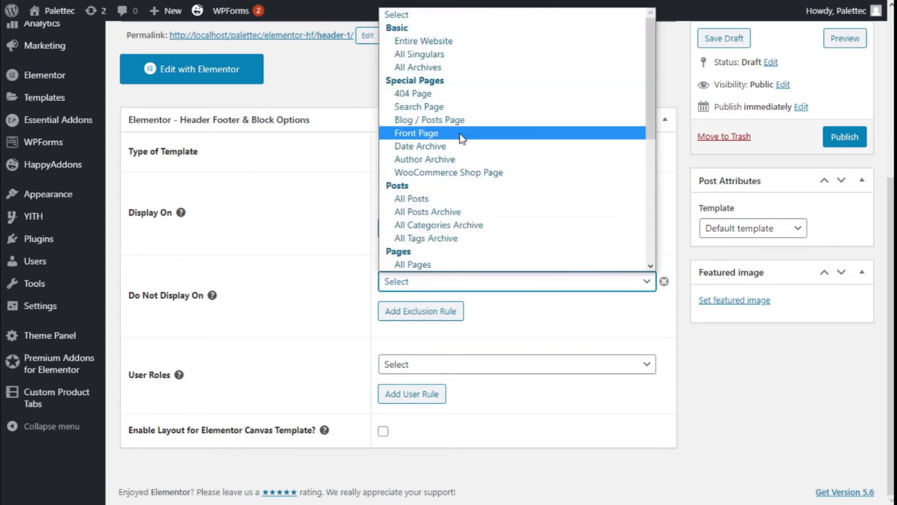
pyautogui.click(430, 97)
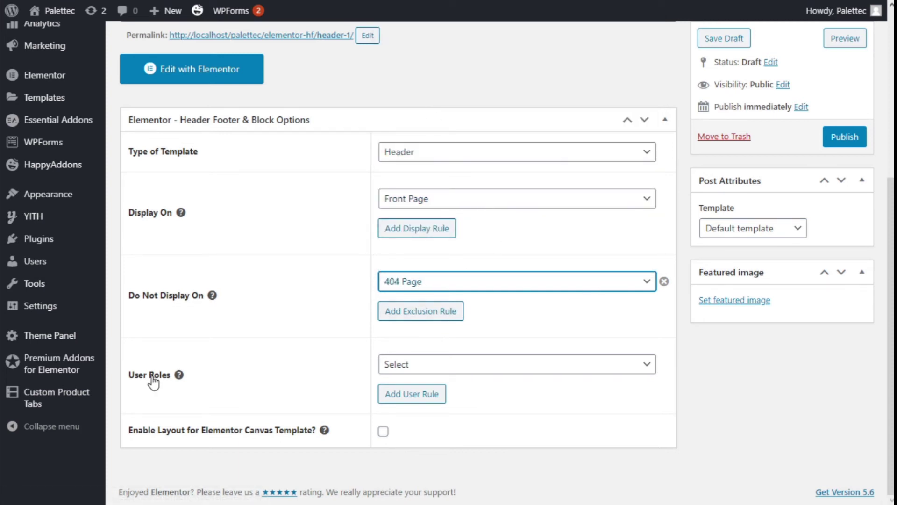
# Set the header template's user roles to All and publish the template
pyautogui.click(450, 363)
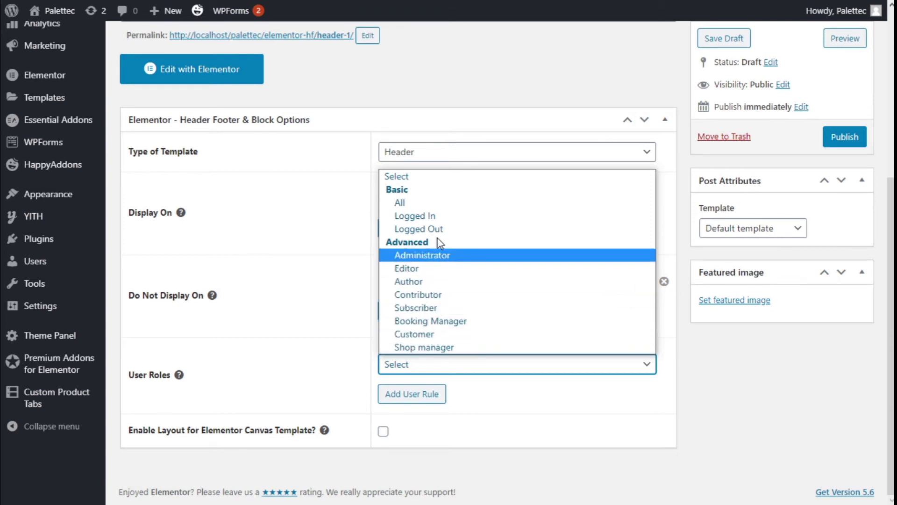
pyautogui.click(424, 204)
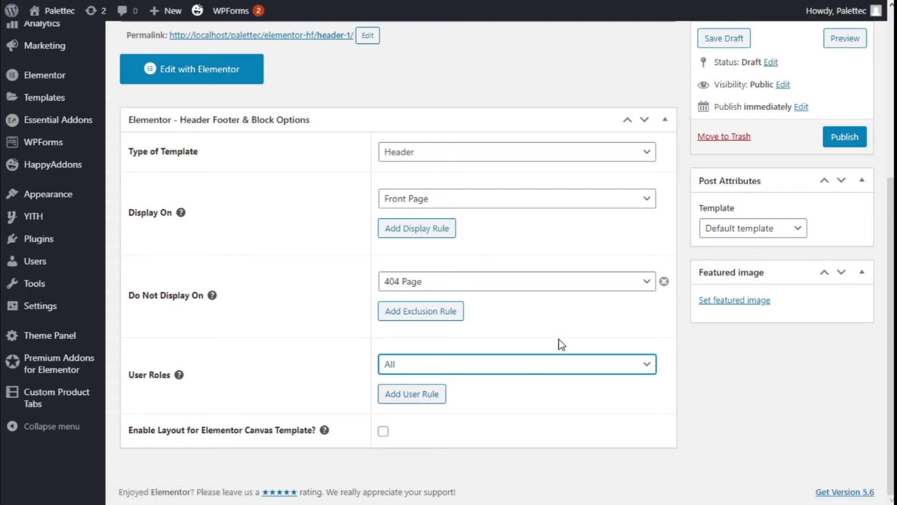
pyautogui.scroll(3, 561, 339)
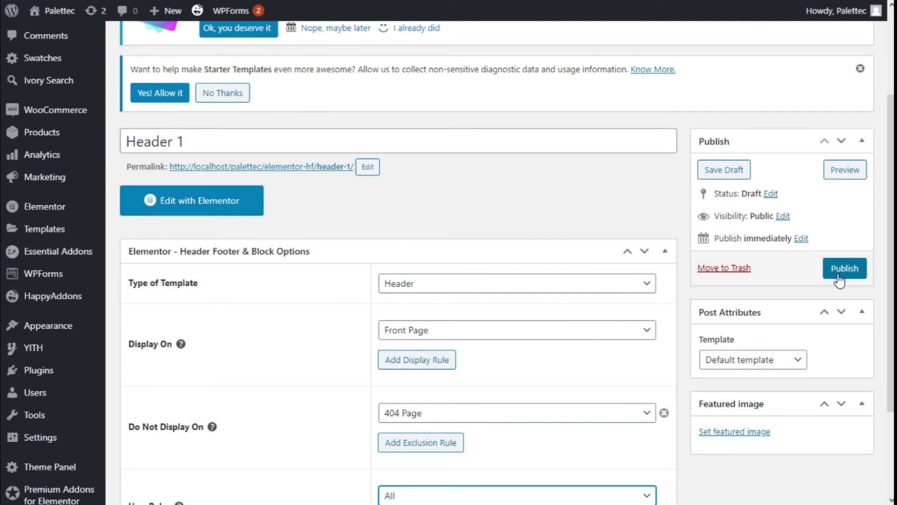
pyautogui.click(839, 279)
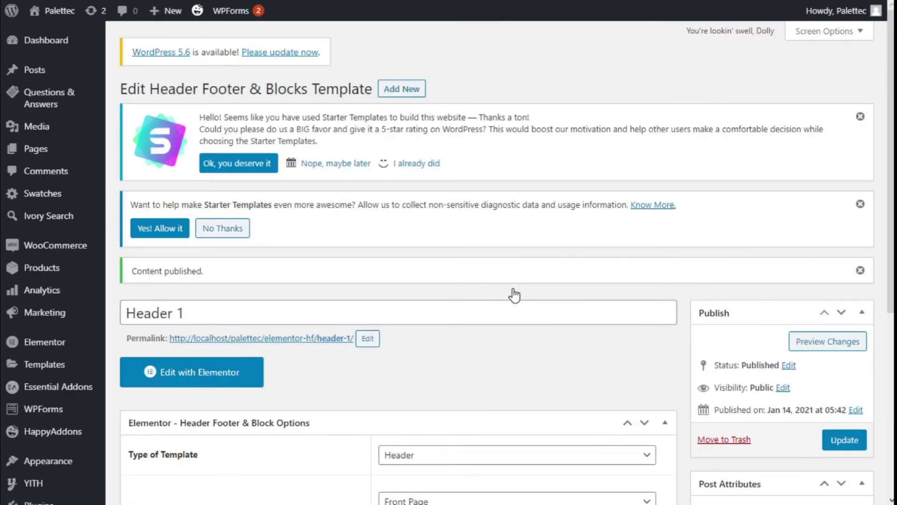
# Open the header in the Elementor editor, search the widgets for "menu" and place the WordPress Navigation Menu widget on the canvas
pyautogui.scroll(-2, 513, 295)
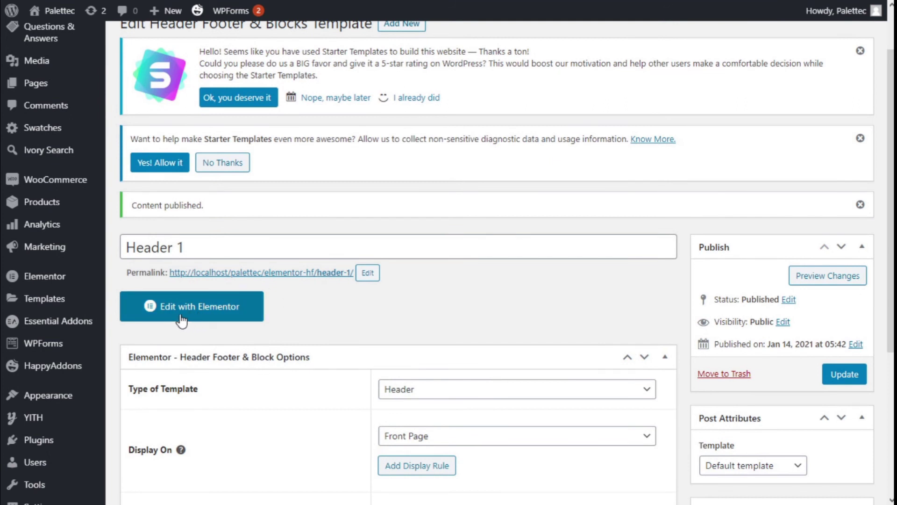
pyautogui.click(186, 316)
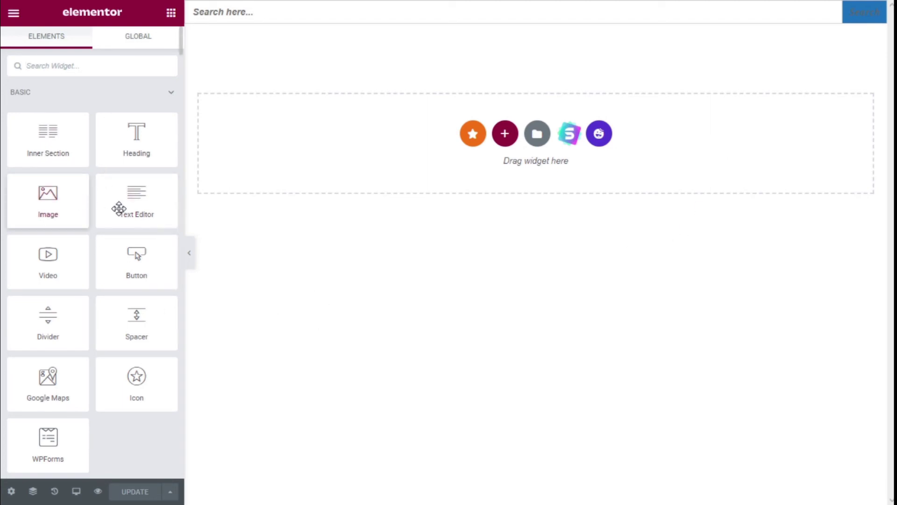
pyautogui.scroll(-1, 62, 252)
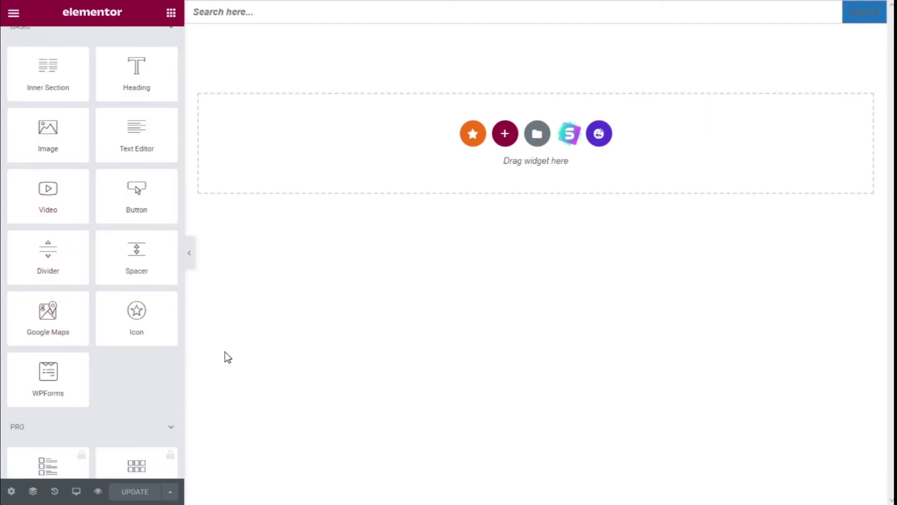
pyautogui.scroll(1, 130, 332)
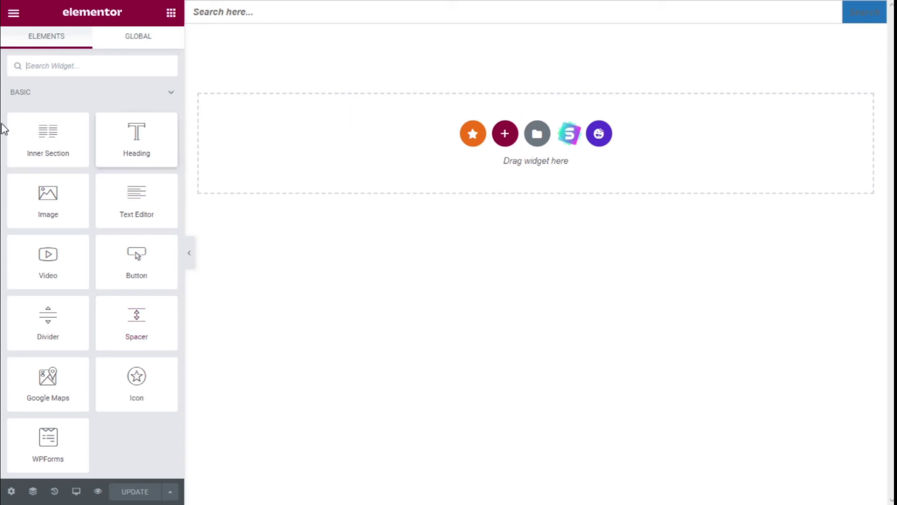
pyautogui.click(60, 65)
pyautogui.write('menu')
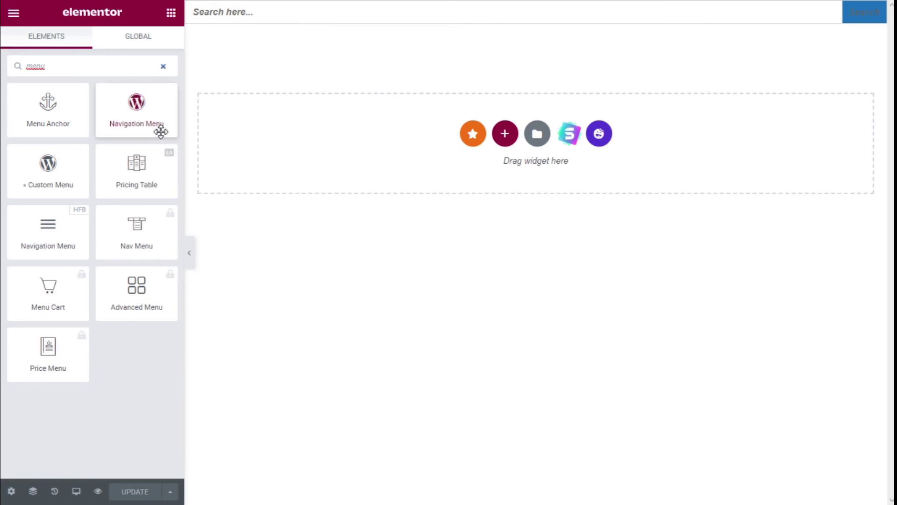
pyautogui.moveTo(161, 130); pyautogui.dragTo(456, 182)
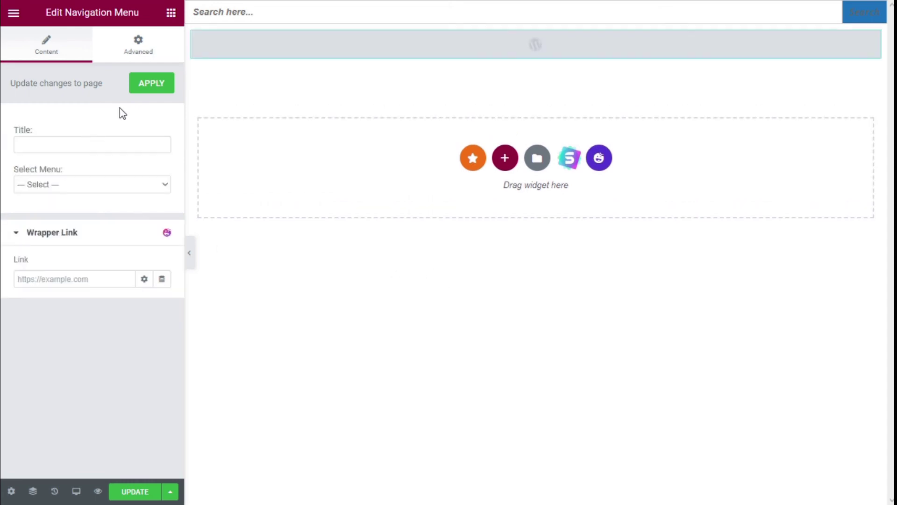
# Assign Main Menu to the navigation widget with the title "Menu 1" and save the header
pyautogui.click(80, 148)
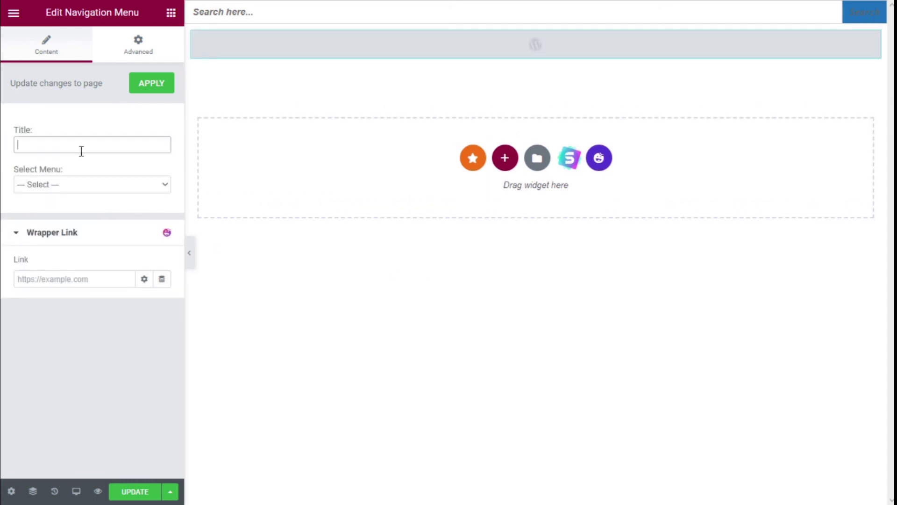
pyautogui.click(73, 185)
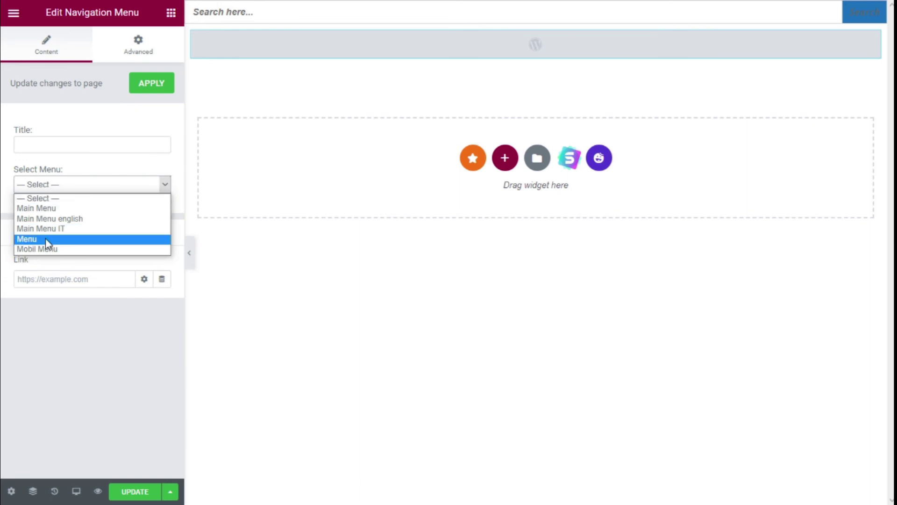
pyautogui.click(59, 210)
pyautogui.click(55, 146)
pyautogui.write('M')
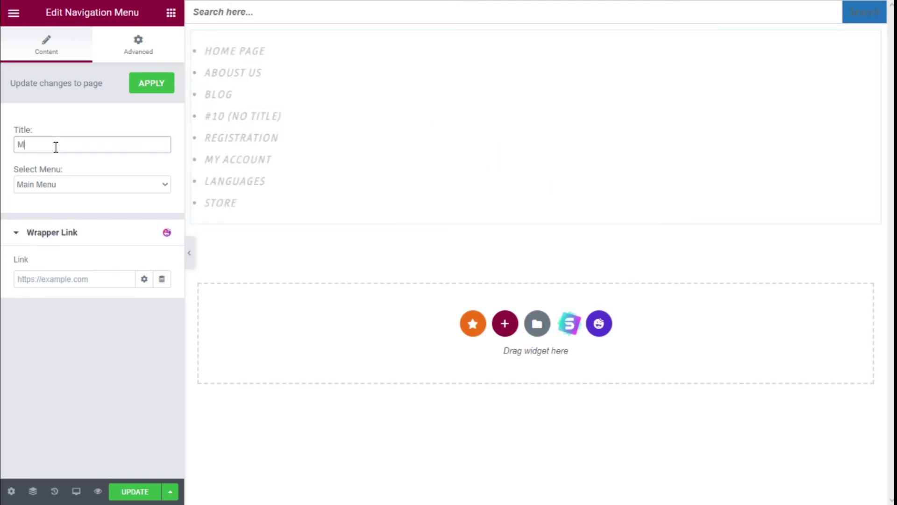
pyautogui.write('enu 1')
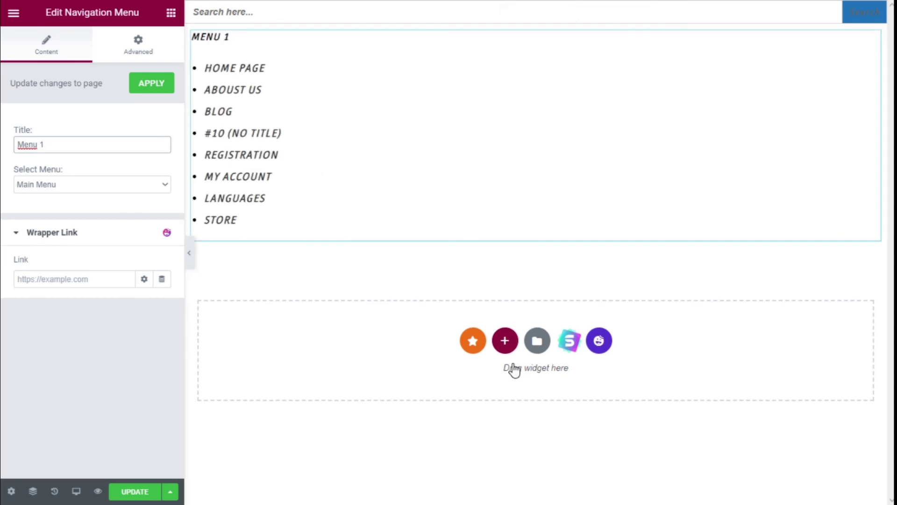
pyautogui.click(139, 493)
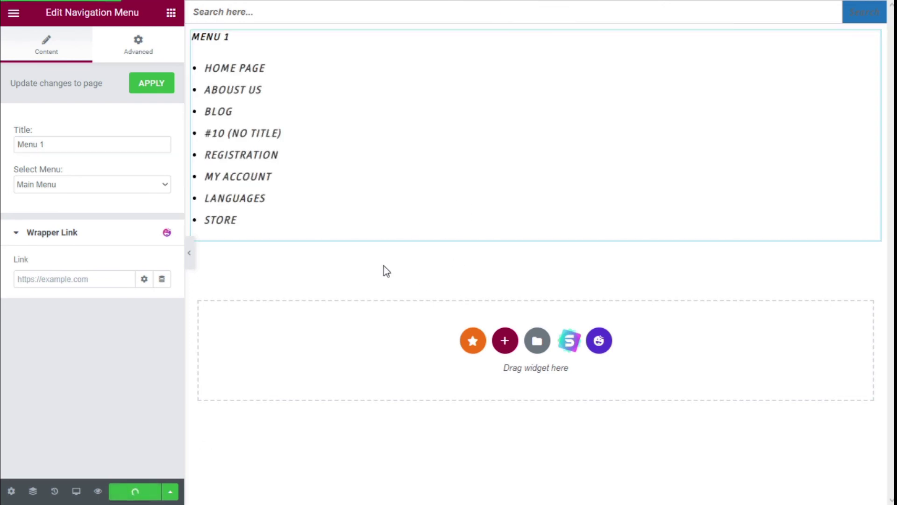
# Leave the Elementor editor for the WordPress dashboard and bring up the options for visiting the site
pyautogui.click(12, 17)
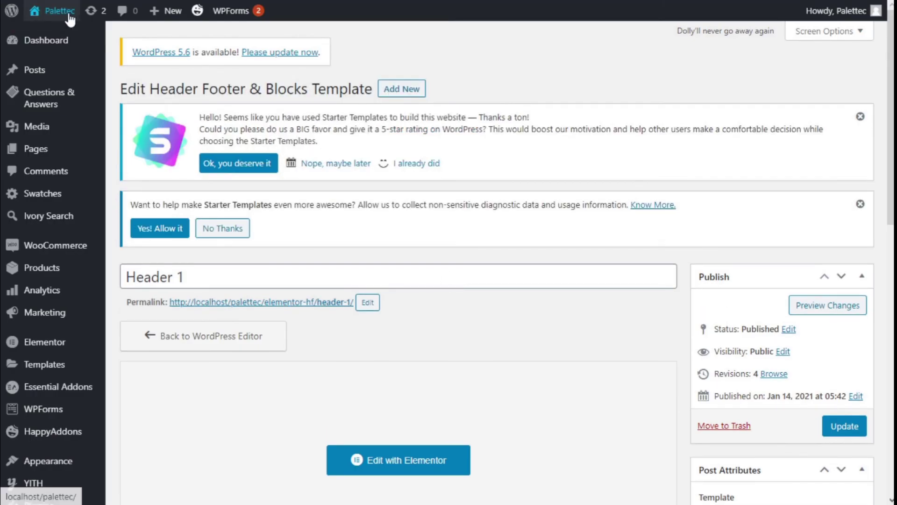
pyautogui.moveTo(70, 19)
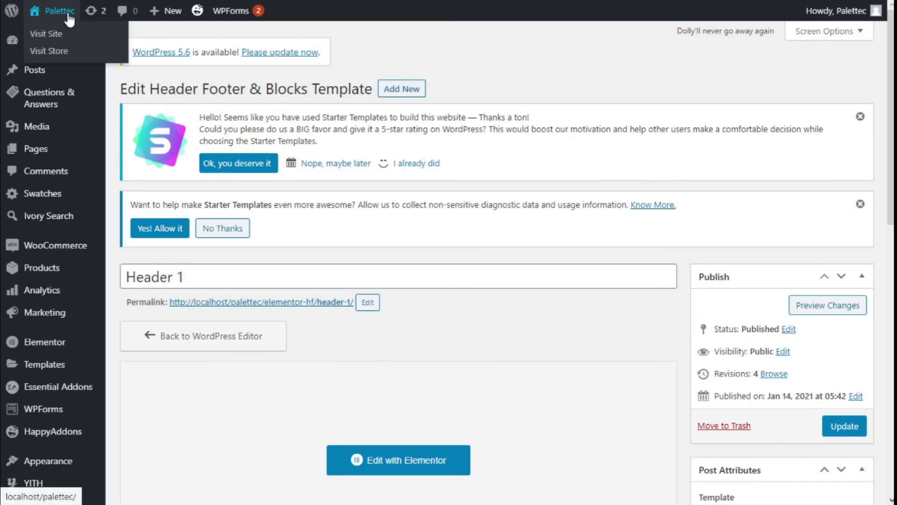